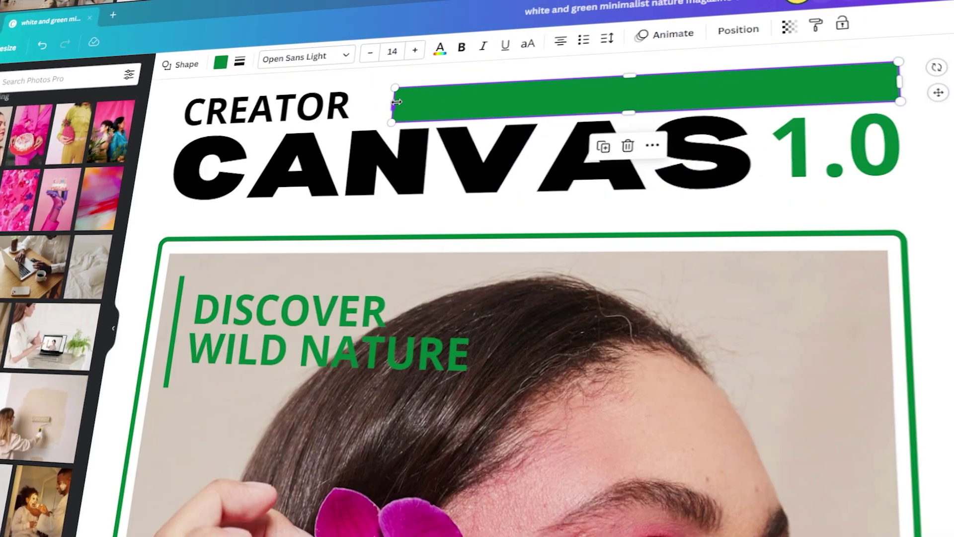
Extend the green bar toward the CREATOR heading and fine-tune the size and alignment of the neighbouring 1.0 and CANVAS title texts.
left_click_drag(395, 103, 358, 106)
left_click(832, 149)
left_click_drag(895, 198, 899, 202)
left_click_drag(887, 92, 890, 84)
left_click(670, 154, "shift")
left_click_drag(890, 203, 875, 201)
left_click_drag(474, 161, 474, 167)
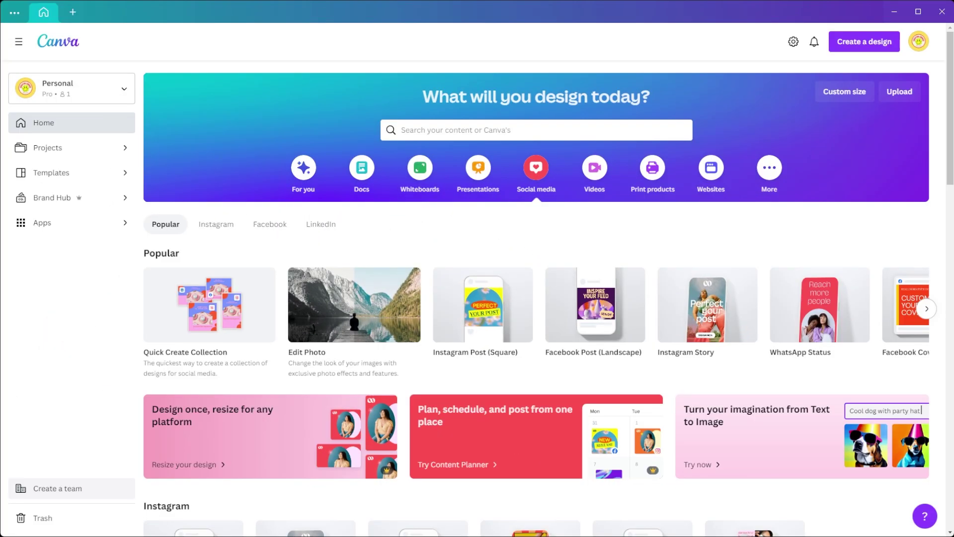
Search the template library for "MAGAZINE COVER".
left_click(422, 130)
type("MAGAZI")
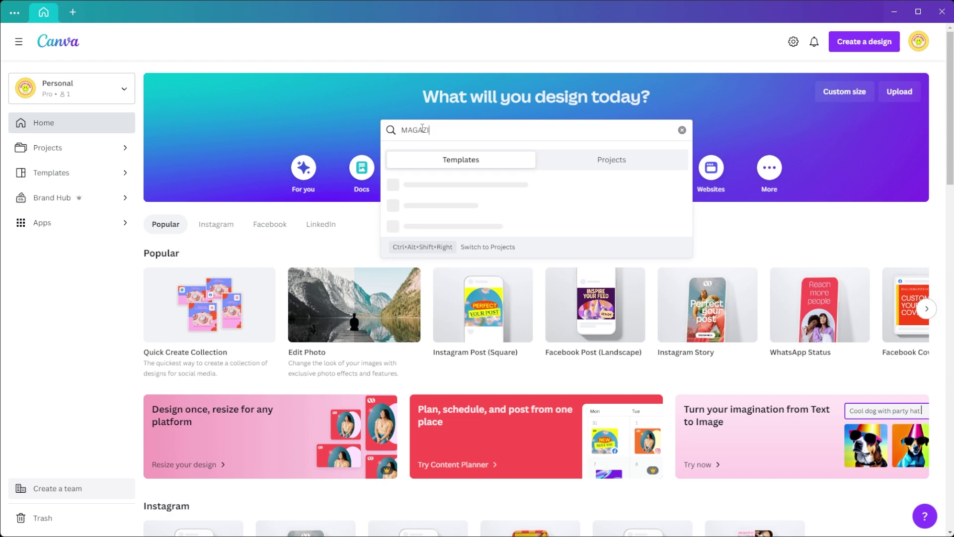
type("NE COVER")
key("Return")
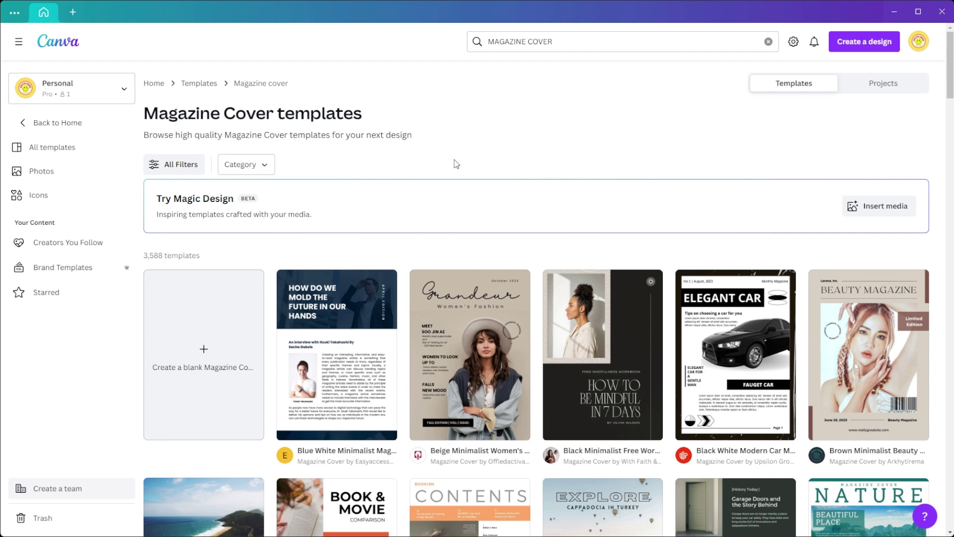
left_click(73, 11)
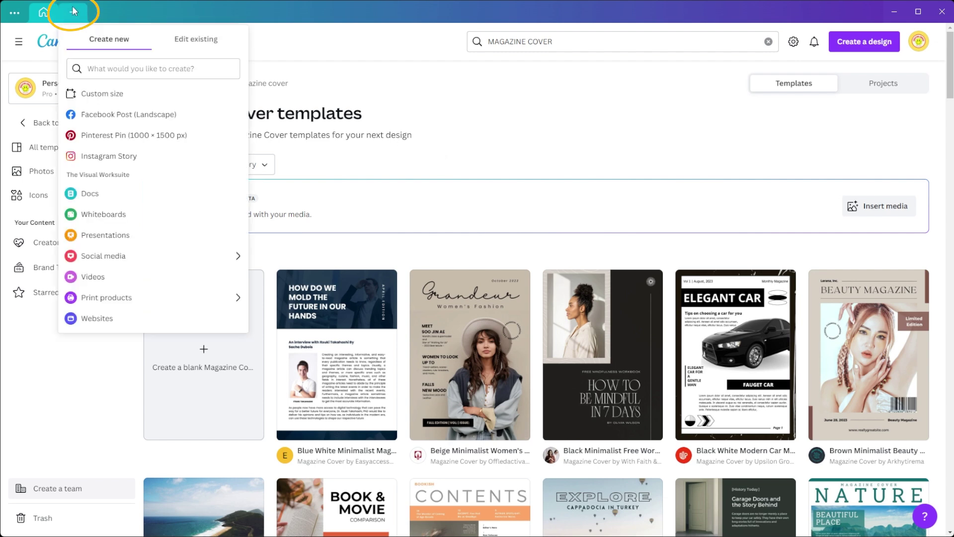
left_click(82, 99)
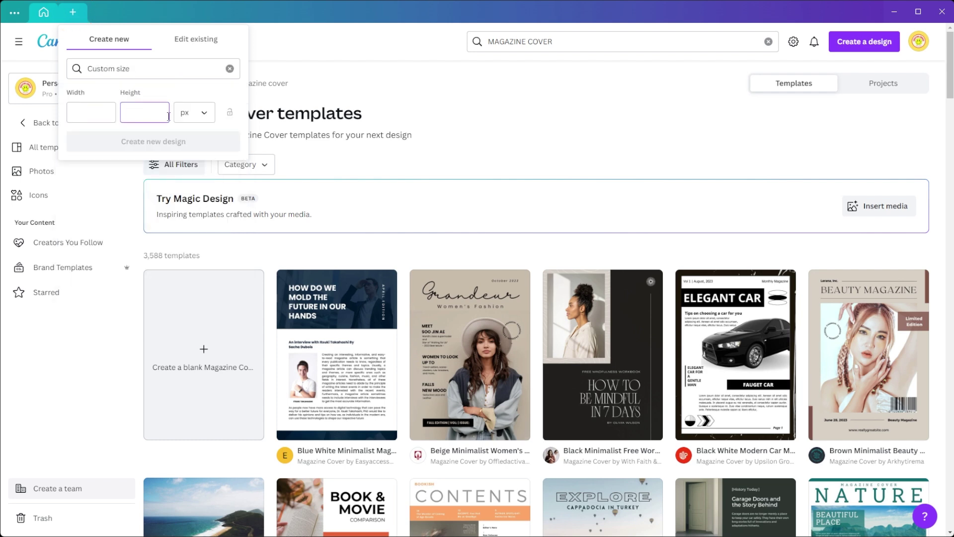
left_click(495, 162)
Browse the magazine cover templates to compare the available layouts and styles.
scroll(496, 163, "down", 7)
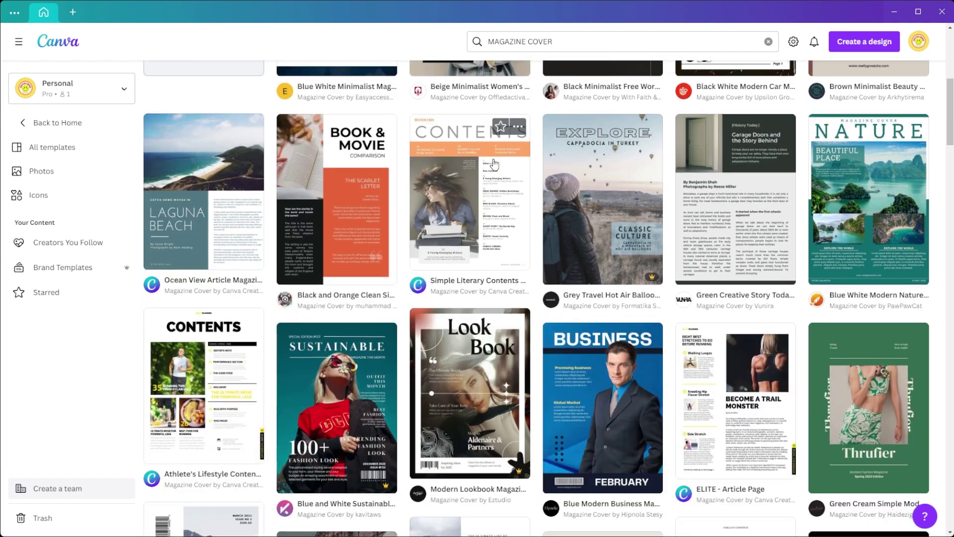
scroll(496, 163, "down", 8)
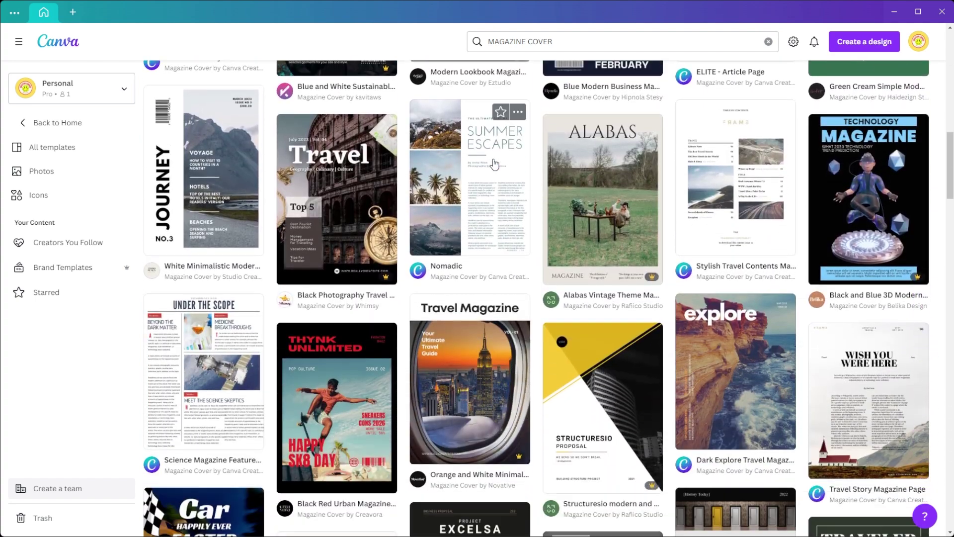
scroll(495, 164, "down", 3)
scroll(495, 164, "down", 2)
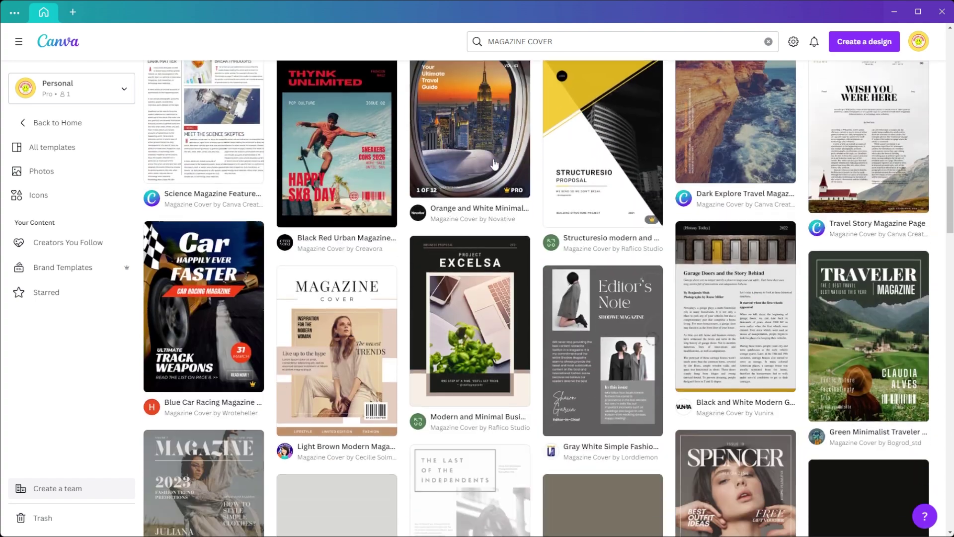
scroll(495, 164, "down", 6)
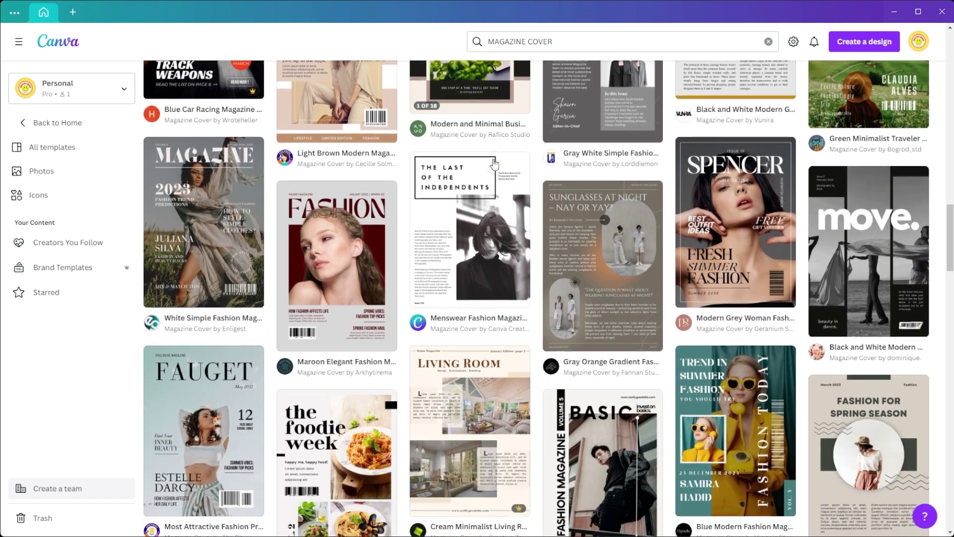
scroll(495, 164, "down", 2)
scroll(495, 164, "down", 3)
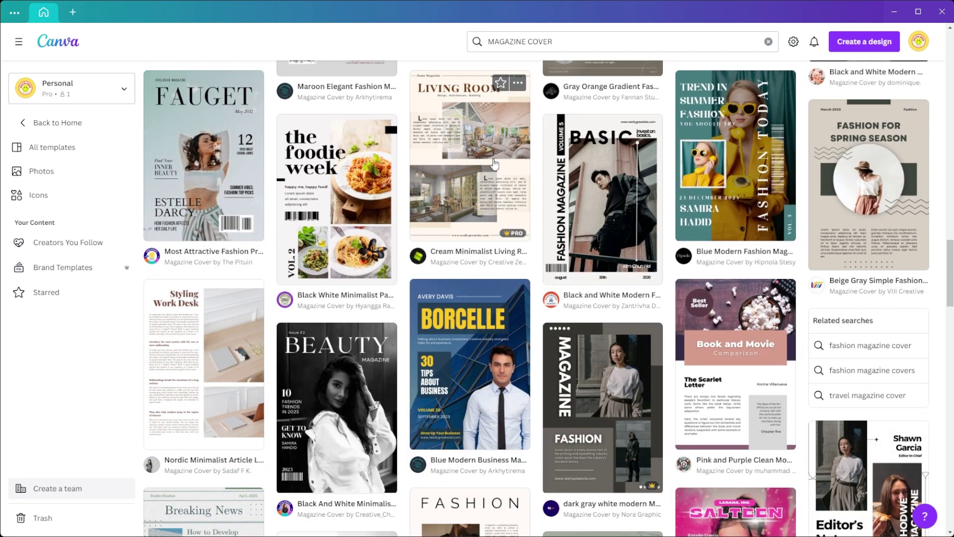
scroll(495, 164, "down", 3)
scroll(494, 164, "down", 6)
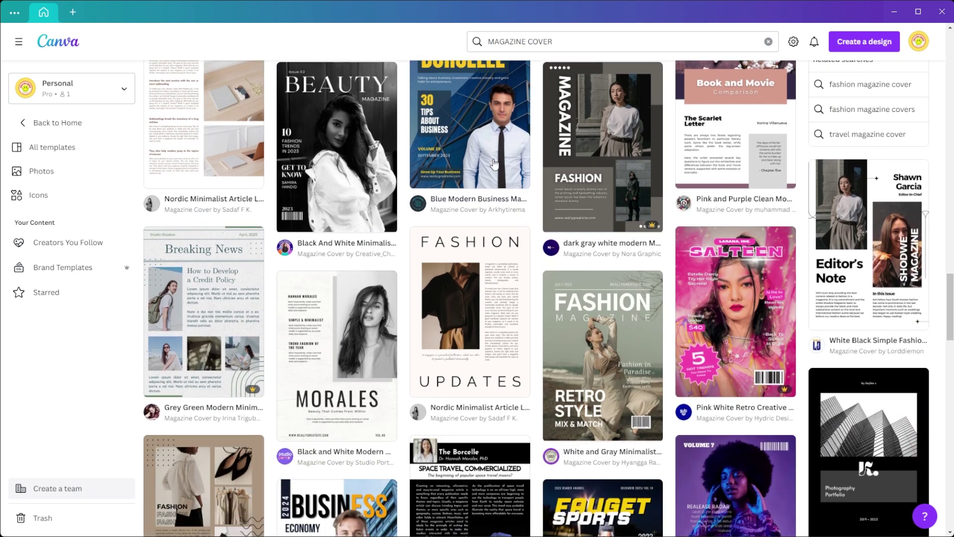
scroll(495, 164, "down", 3)
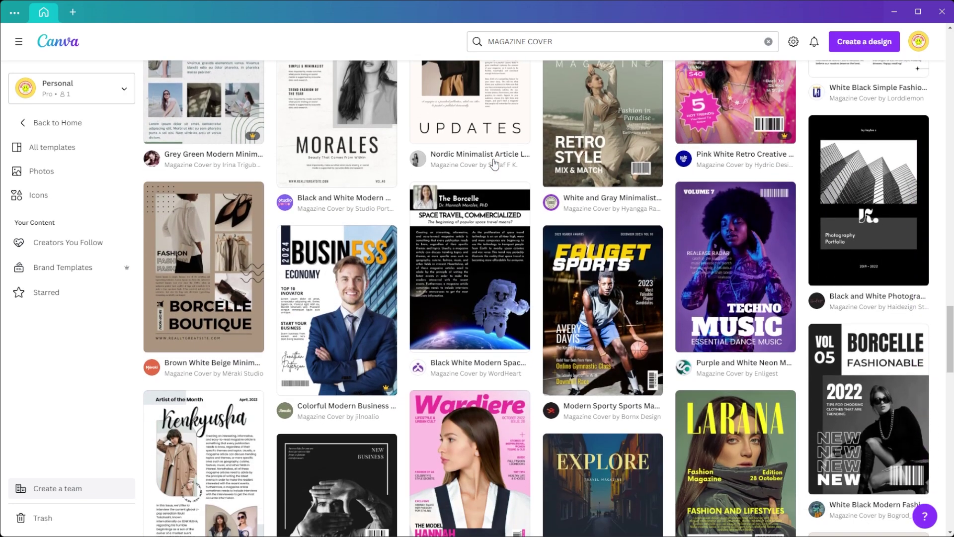
scroll(494, 164, "down", 5)
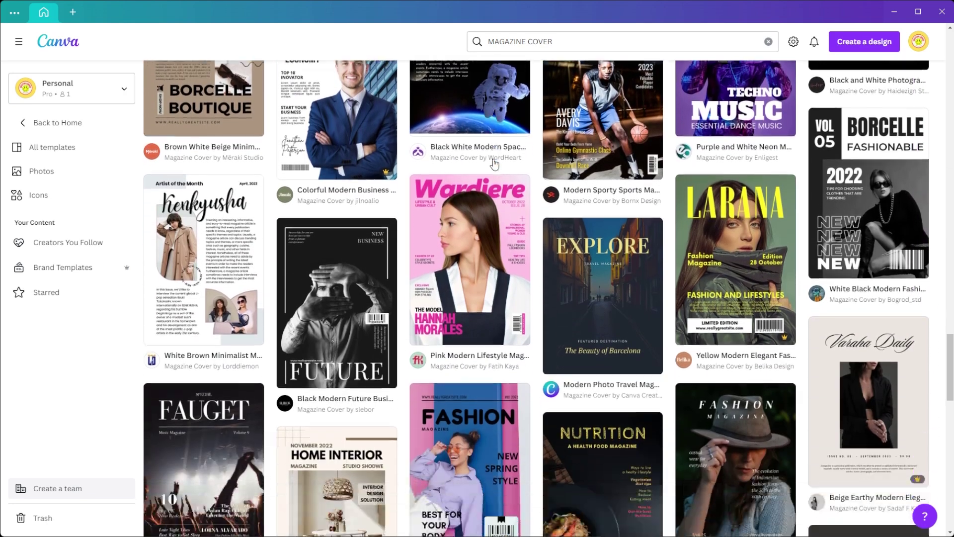
scroll(495, 164, "down", 3)
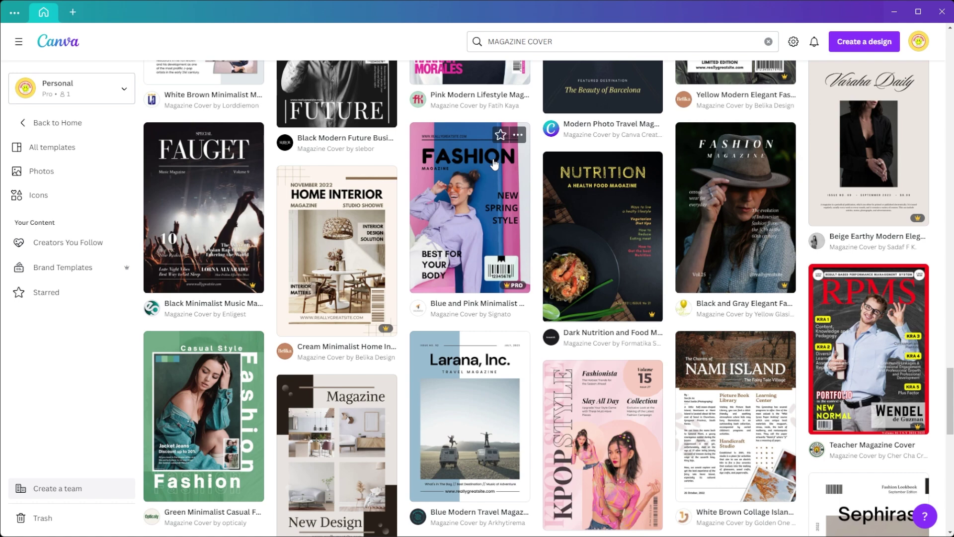
scroll(494, 164, "up", 2)
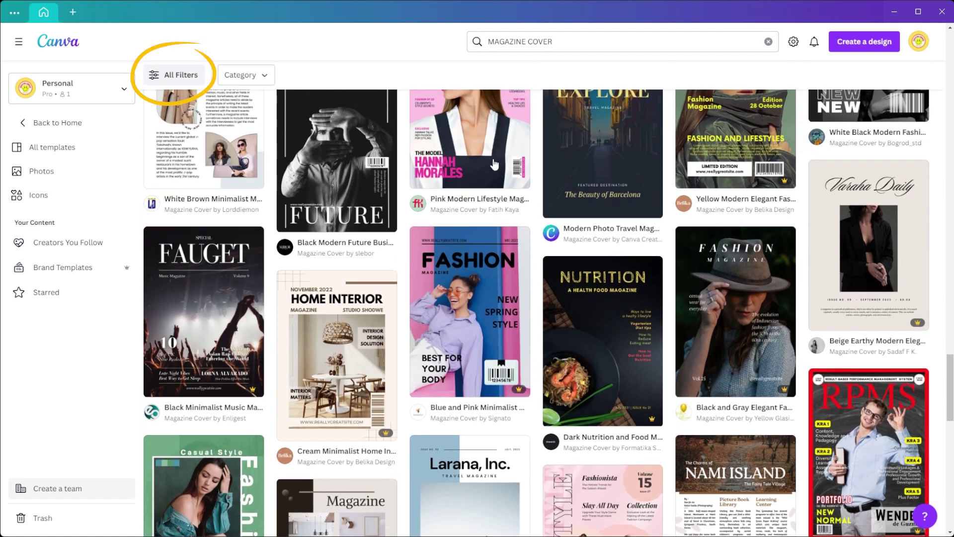
Review the template filters for category, style, theme, feature, subject and topic without applying any.
left_click(191, 80)
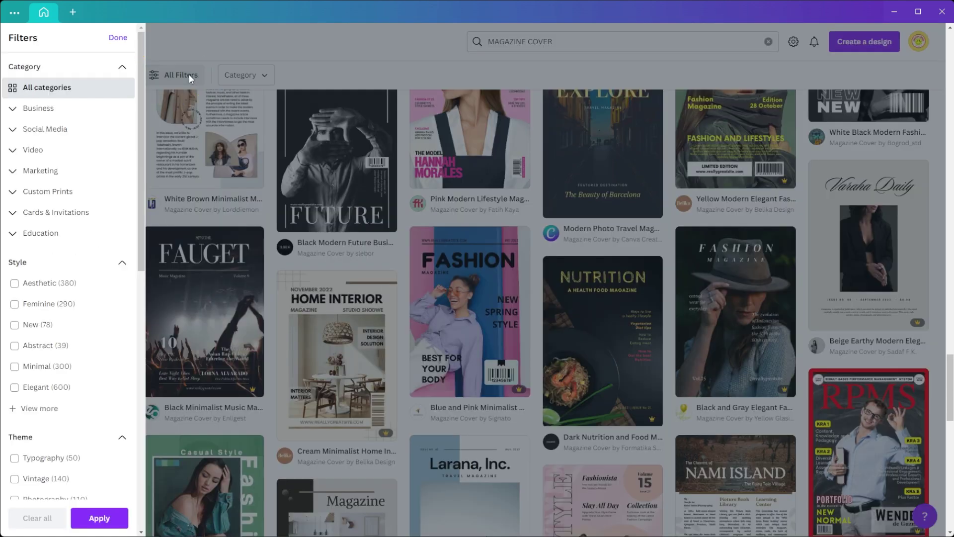
scroll(77, 250, "down", 7)
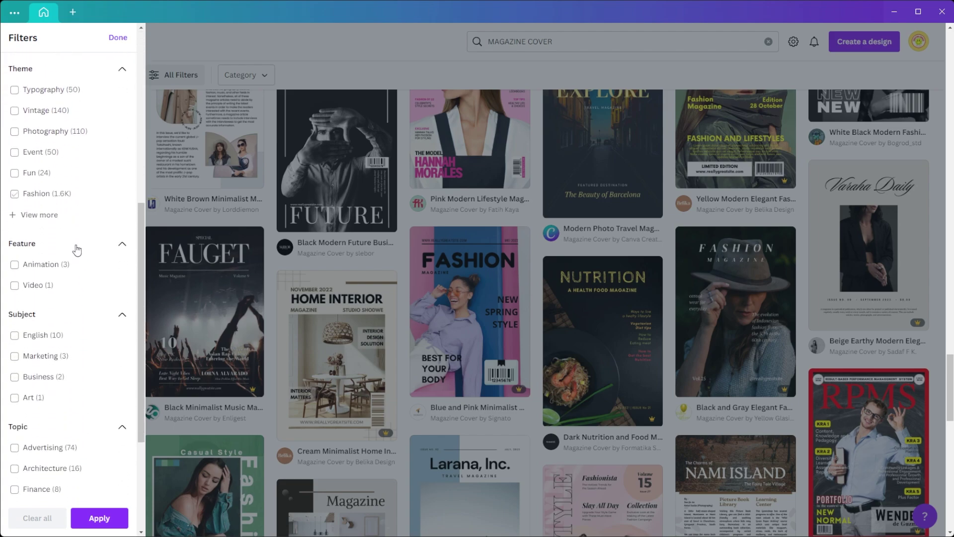
scroll(77, 250, "down", 2)
key("Escape")
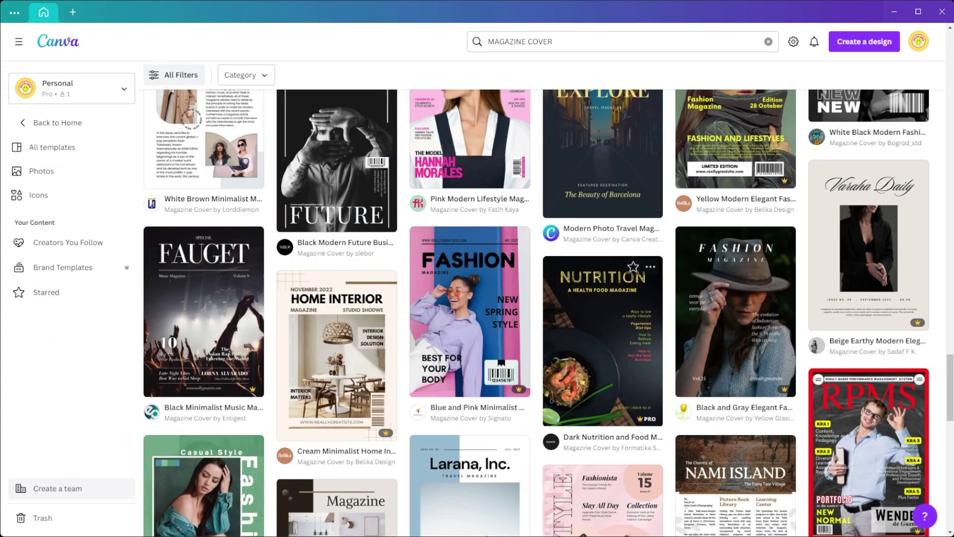
Find the white and green minimalist nature magazine cover among the template results and open its preview.
scroll(536, 298, "down", 20)
scroll(546, 298, "down", 20)
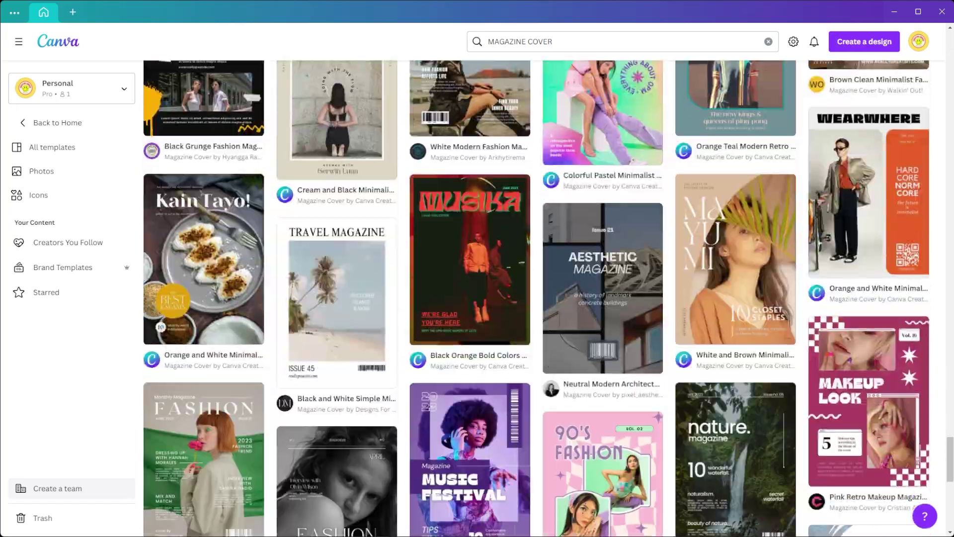
scroll(341, 348, "down", 20)
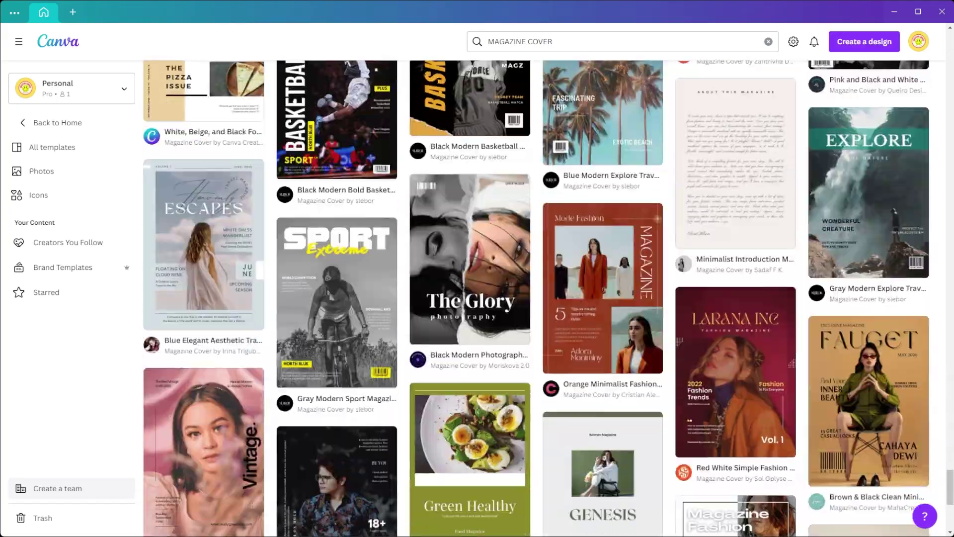
scroll(536, 298, "down", 20)
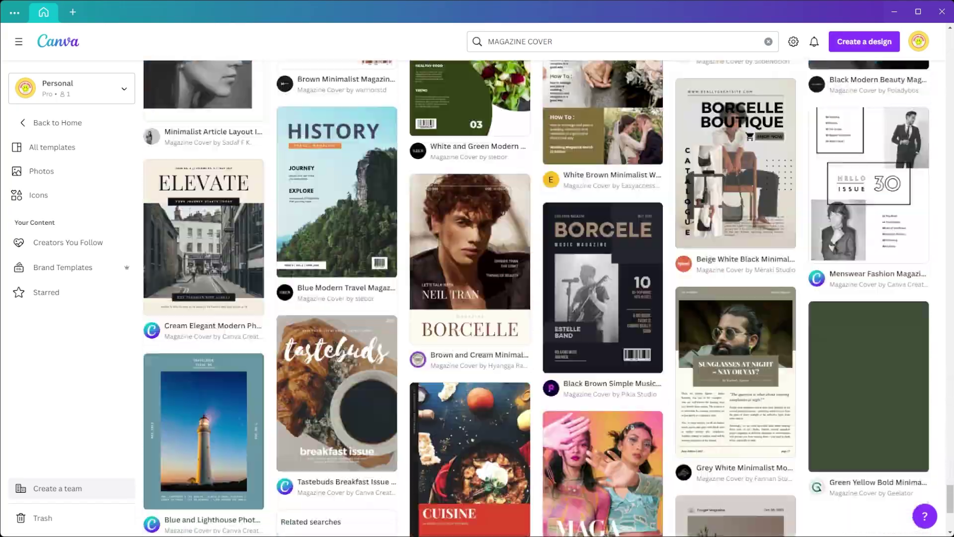
scroll(537, 298, "down", 20)
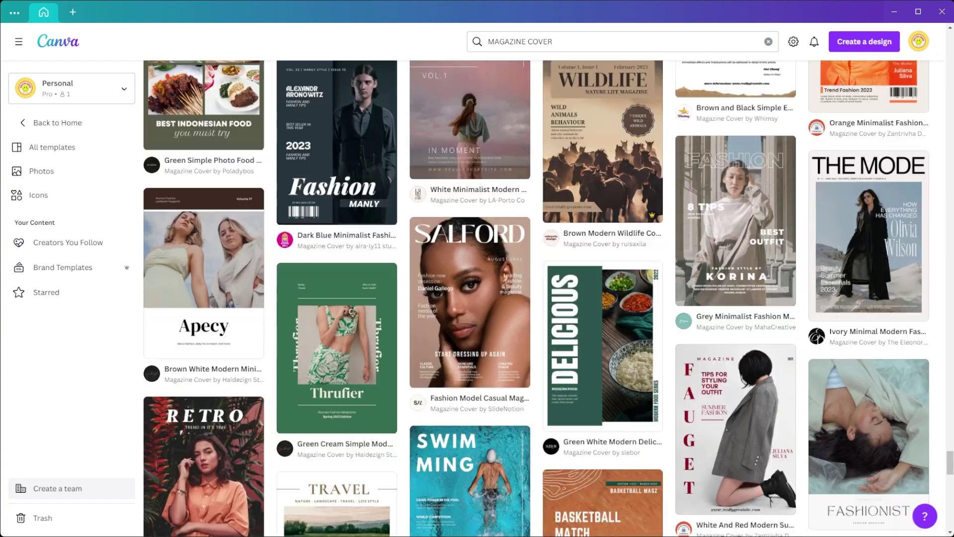
scroll(203, 199, "down", 5)
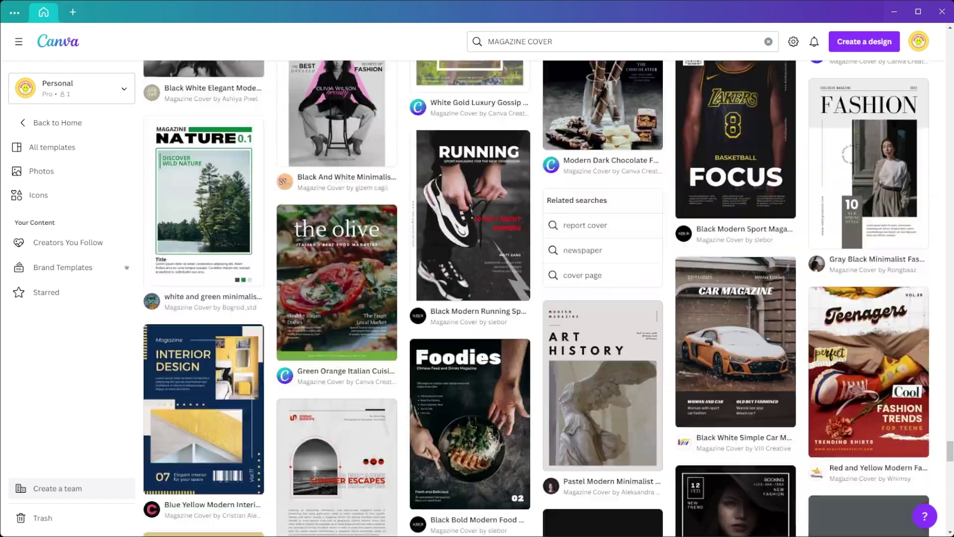
left_click(202, 223)
Look over the similar templates, open the nature magazine cover for editing, and dismiss the letterhead print offer.
scroll(472, 278, "down", 8)
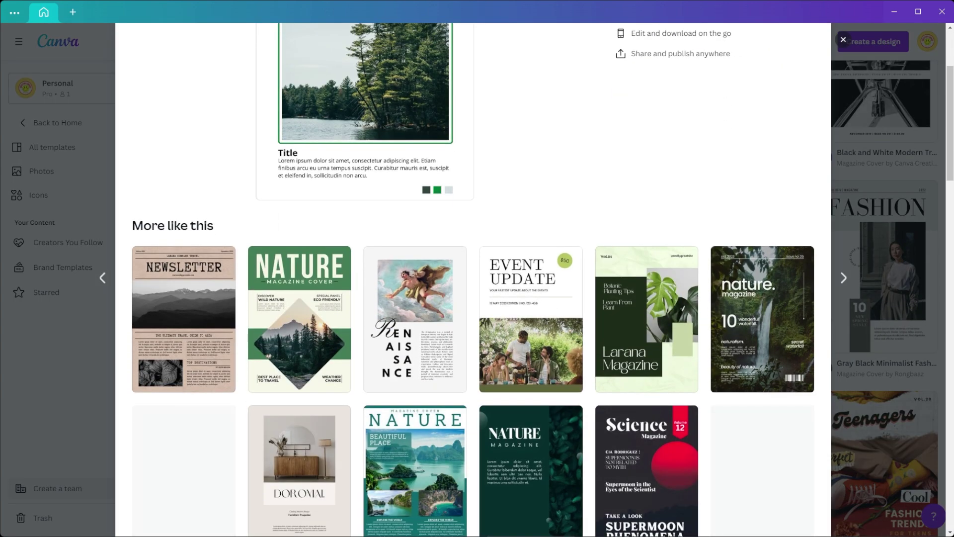
scroll(472, 278, "down", 4)
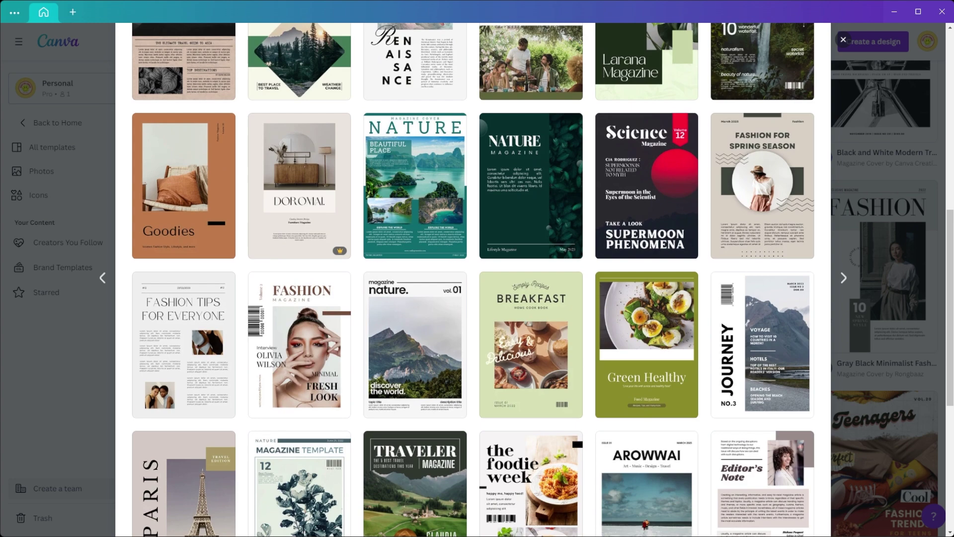
scroll(472, 278, "up", 12)
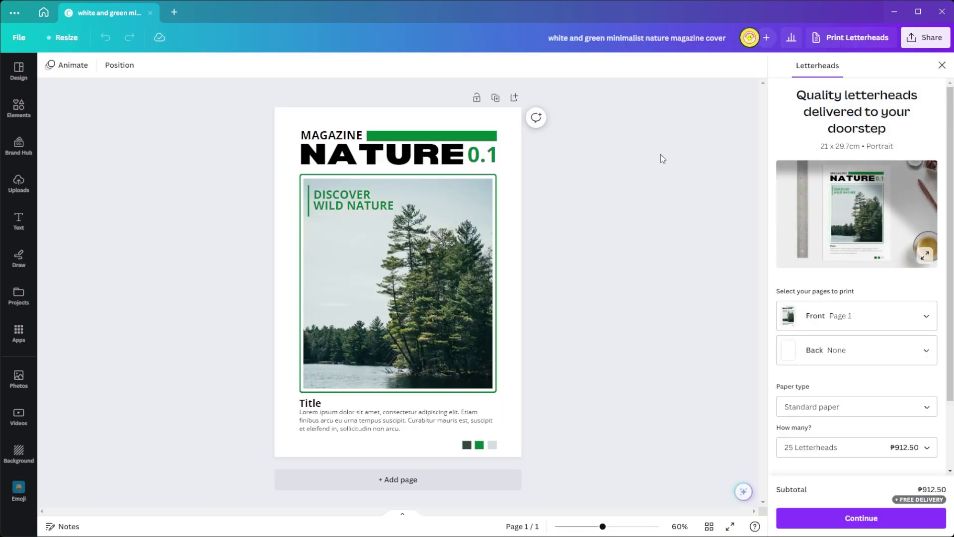
left_click(942, 66)
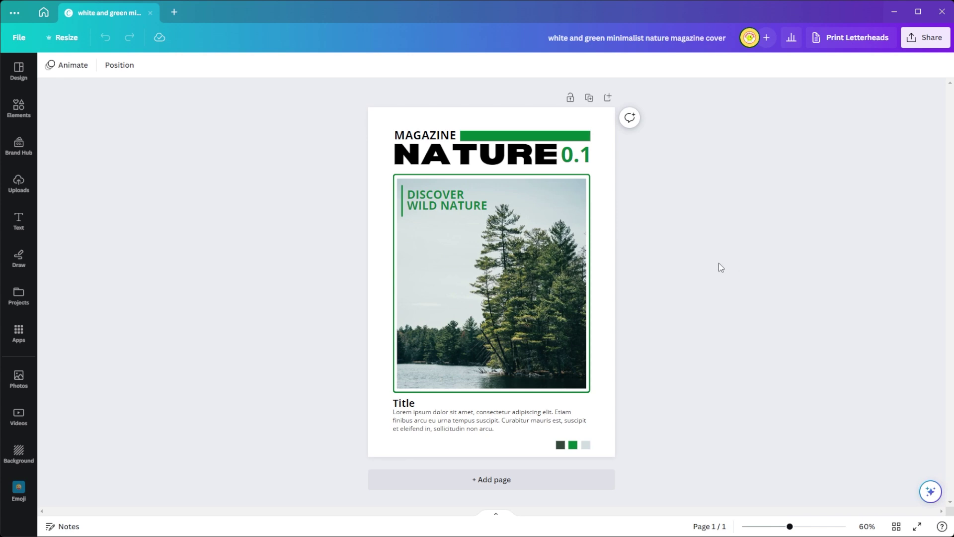
Select the cover photo and the MAGAZINE and NATURE texts in turn to inspect the template's editable elements.
left_click(532, 240)
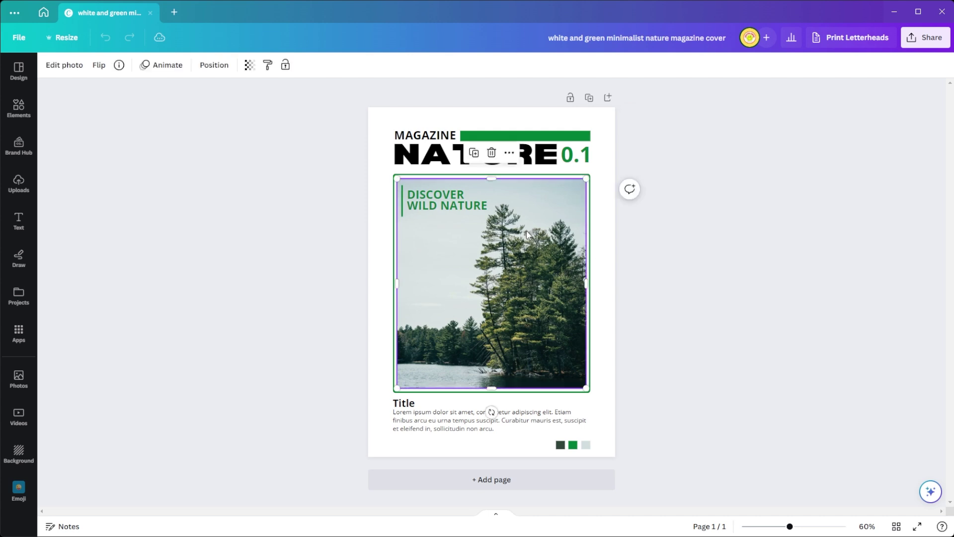
left_click(424, 158)
left_click(437, 134)
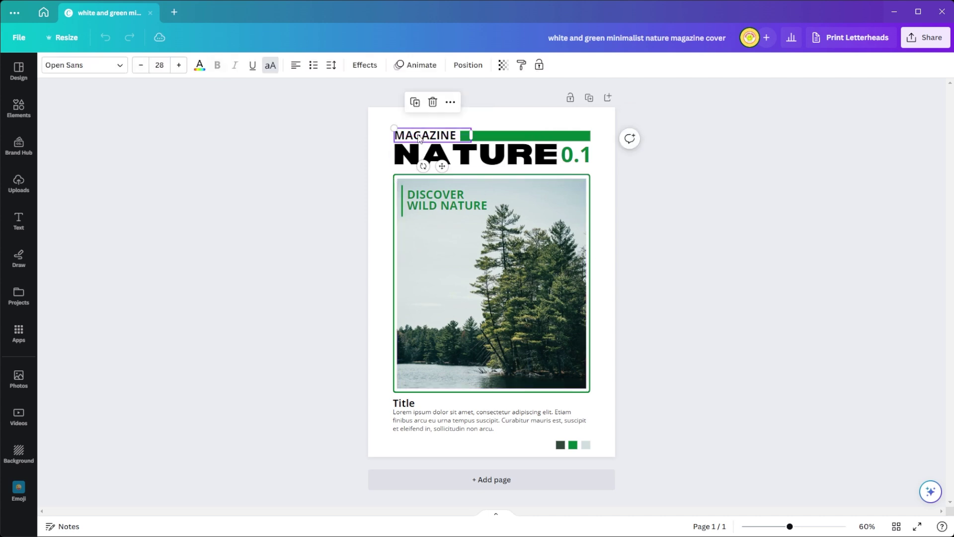
left_click(515, 141)
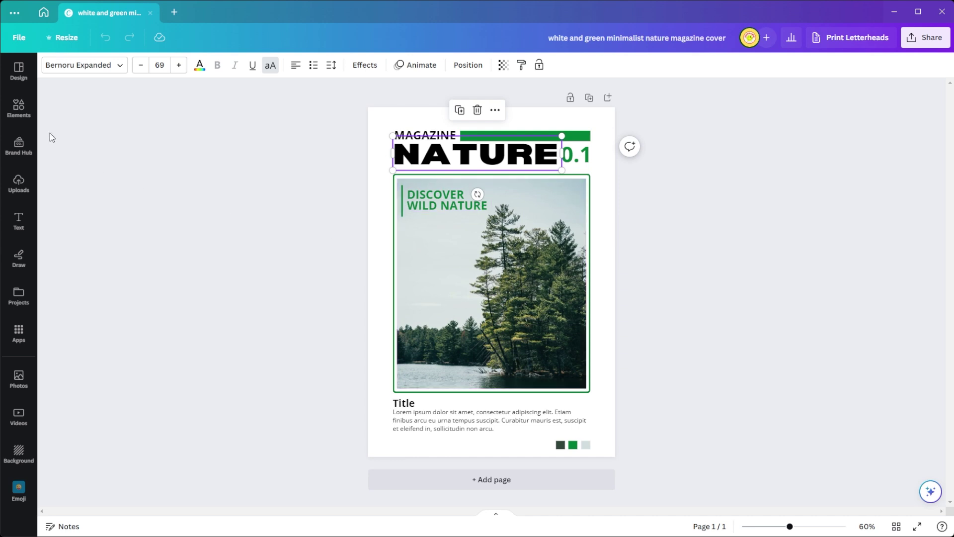
Look through the elements library, including shapes, graphics, stickers, photos, charts, tables, frames and grids.
left_click(19, 107)
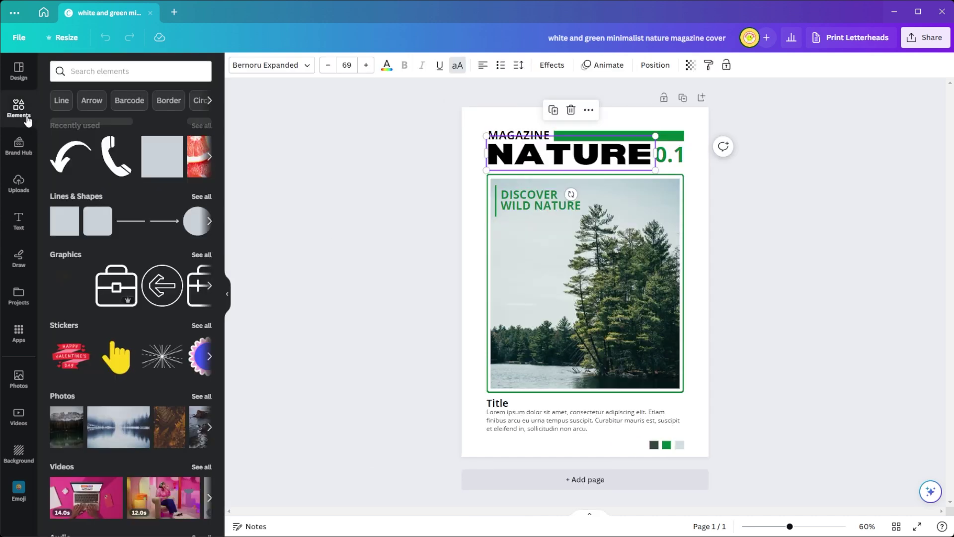
scroll(159, 197, "down", 2)
scroll(159, 198, "down", 7)
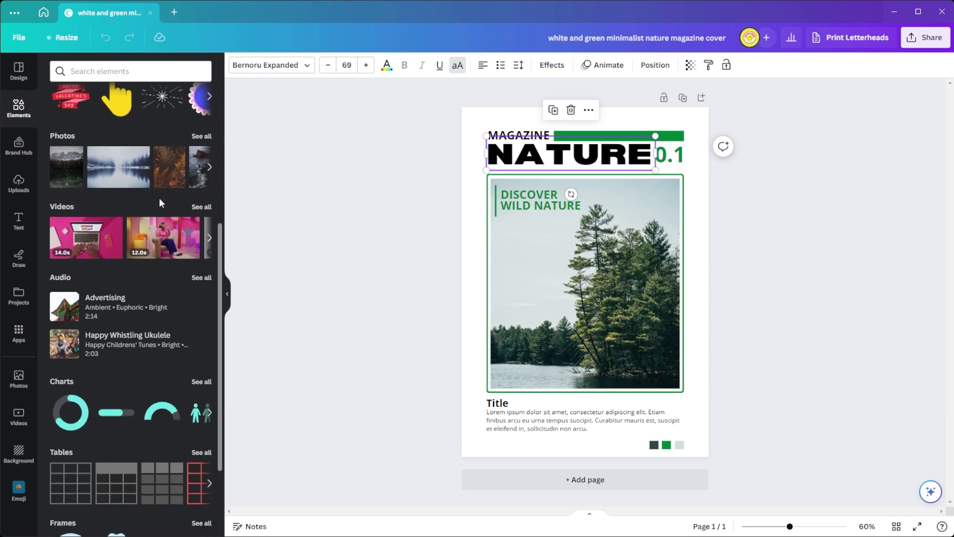
scroll(159, 198, "down", 2)
scroll(159, 198, "up", 10)
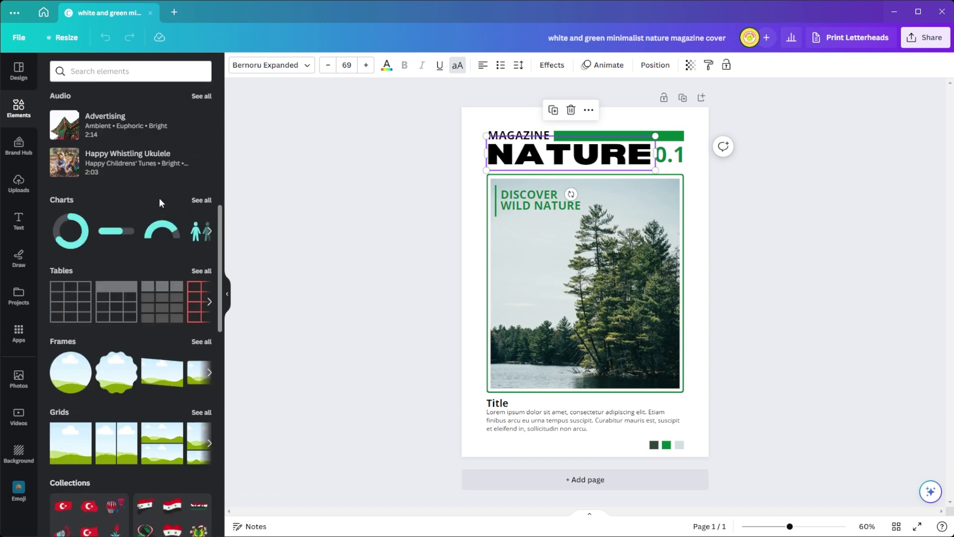
mouse_move(127, 303)
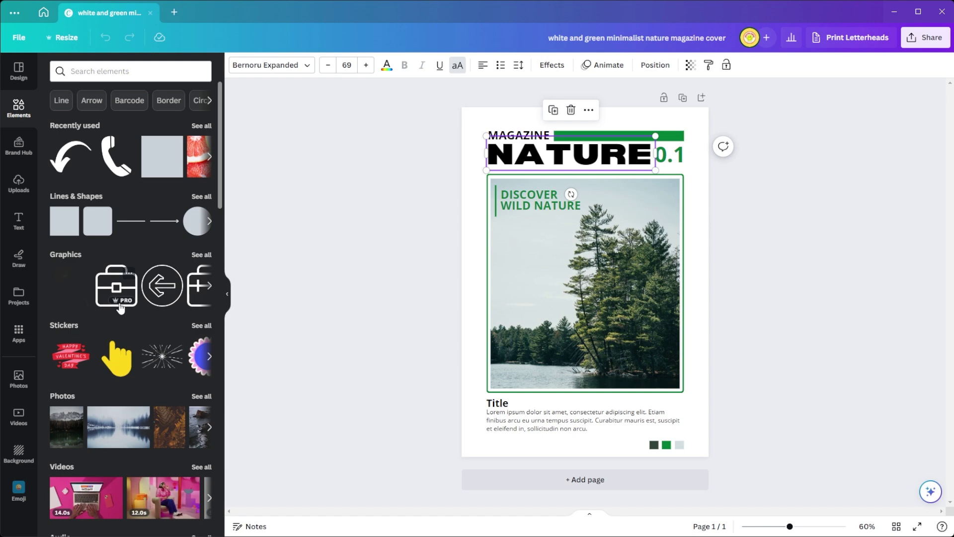
Look over the filters available for the cover photo, and undo the accidental adjustment made to the photo.
left_click(517, 310)
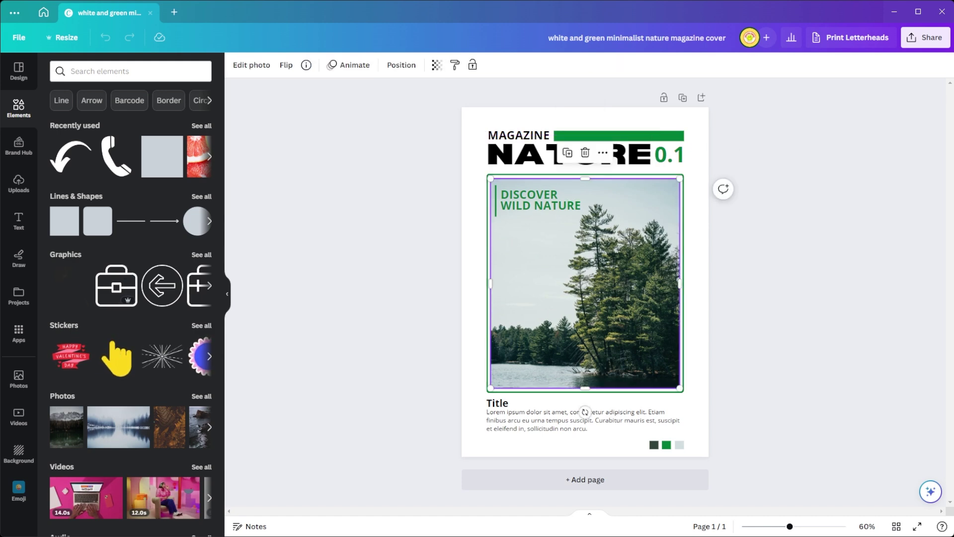
left_click(251, 66)
left_click(194, 204)
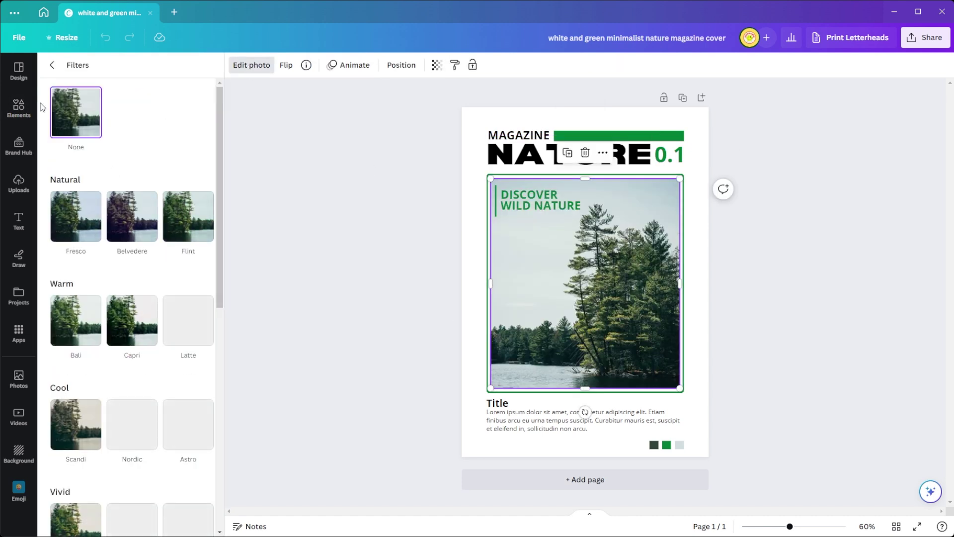
left_click(52, 64)
mouse_move(585, 179)
left_mouse_down()
mouse_move(582, 250)
mouse_move(582, 180)
left_mouse_up()
key("ctrl+z")
left_click(230, 300)
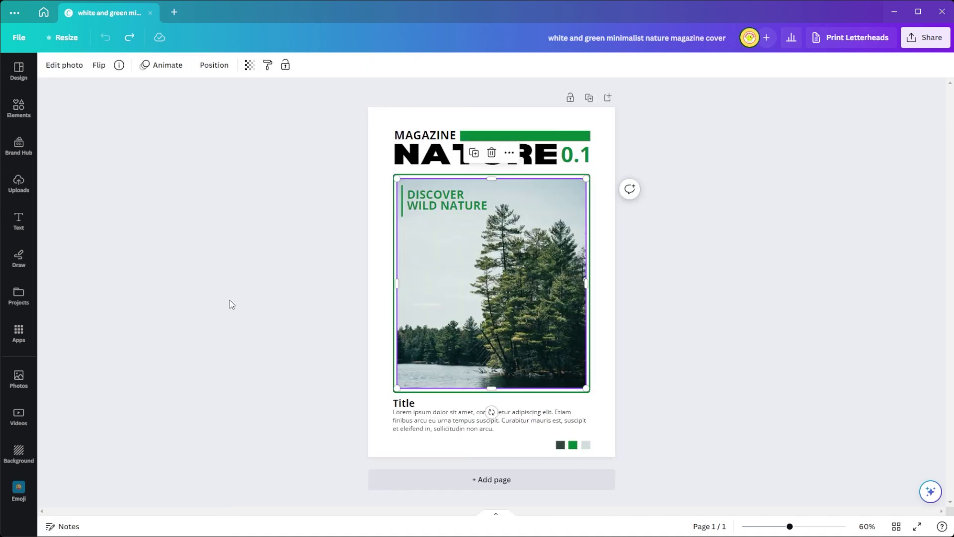
Look through the text styles and font combinations available for adding text.
left_click(18, 221)
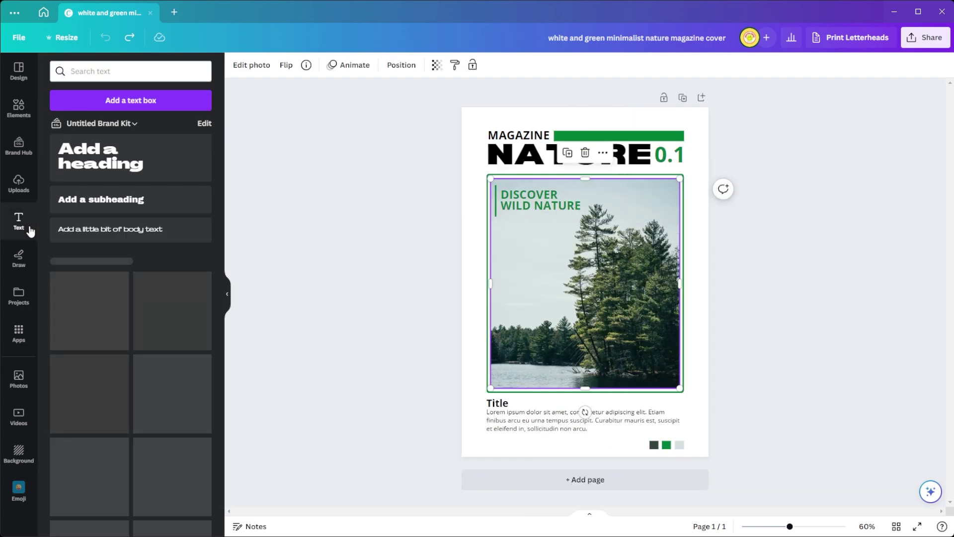
scroll(130, 298, "down", 15)
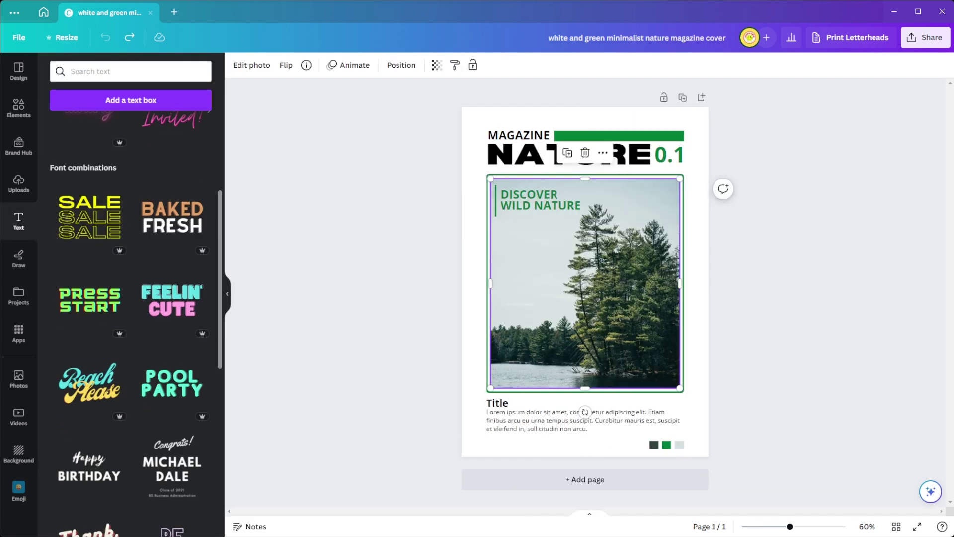
scroll(131, 298, "up", 15)
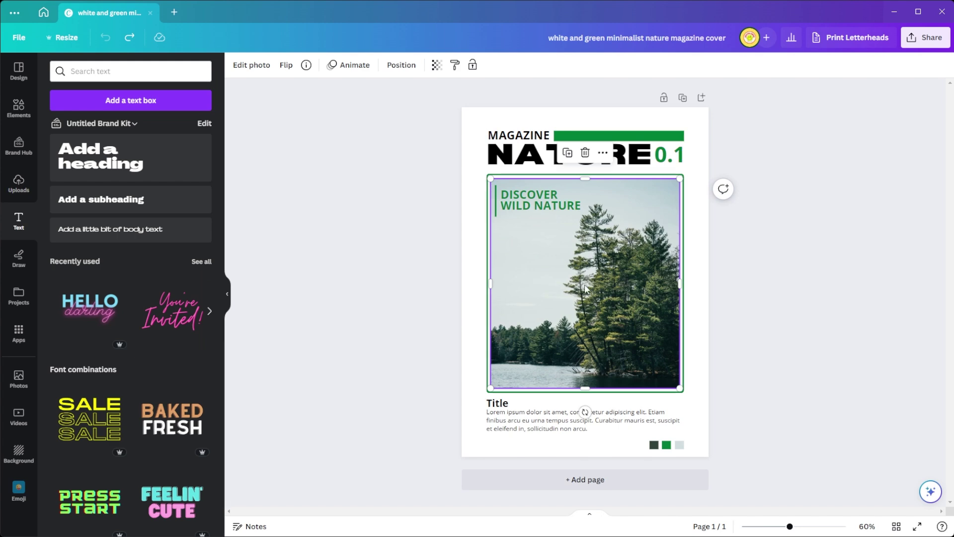
Replace the tree photo in the cover frame with the trending photo of a woman holding a purple orchid.
left_click(19, 379)
scroll(94, 221, "down", 10)
scroll(94, 221, "up", 8)
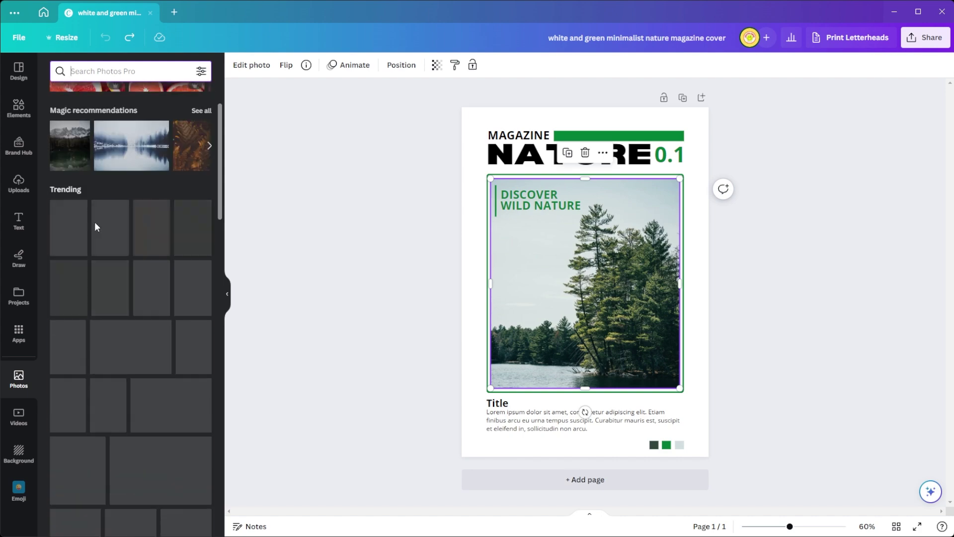
left_click_drag(68, 228, 617, 302)
double_click(617, 269)
Replace the NATURE title with CANVAS, and resize and reposition it to fit on one line above the photo.
triple_click(626, 158)
type("CANVAS")
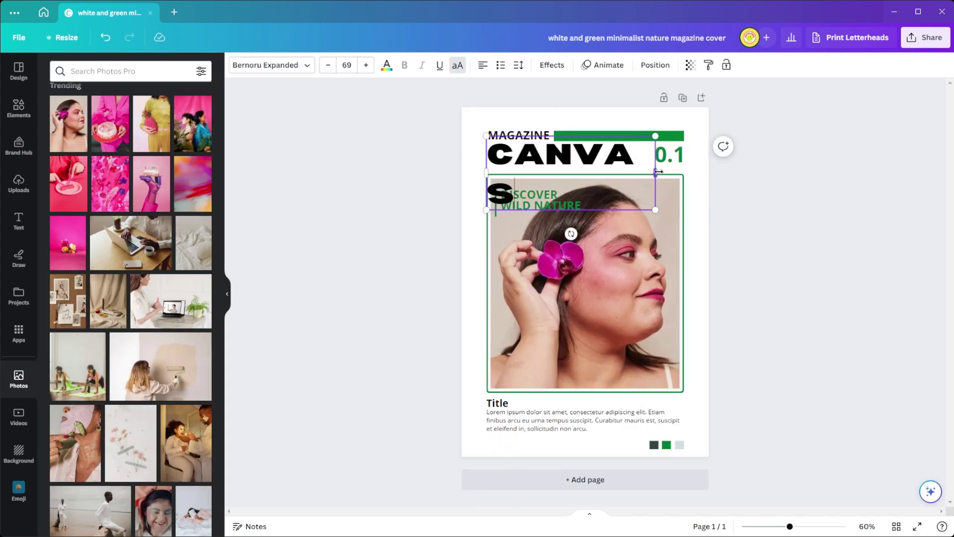
left_click_drag(659, 171, 669, 172)
left_click_drag(668, 136, 654, 139)
left_click_drag(570, 156, 571, 152)
Change the issue number beside the title to 1.0 and align it with the title.
triple_click(669, 154)
type("1.0")
left_click_drag(666, 154, 666, 152)
Replace the MAGAZINE text with CREATOR, and extend the green bar toward the shorter word.
triple_click(522, 133)
type("CREA")
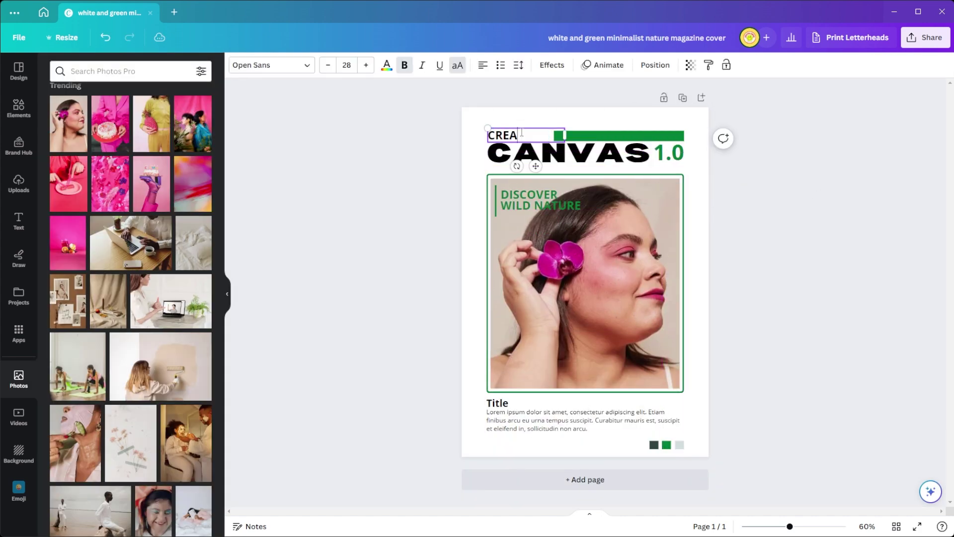
type("TOR")
left_click(555, 135)
left_click_drag(554, 135, 544, 136)
Enlarge the 1.0 issue number and fine-tune the masthead so the number lines up with the title and green bar.
scroll(611, 150, "up", 5)
left_click(760, 160)
left_click_drag(709, 194, 701, 202)
left_click_drag(816, 124, 829, 113)
left_click_drag(852, 157, 706, 169)
left_click_drag(829, 201, 815, 198)
left_click_drag(543, 169, 543, 174)
left_click(838, 196)
scroll(839, 196, "down", 5)
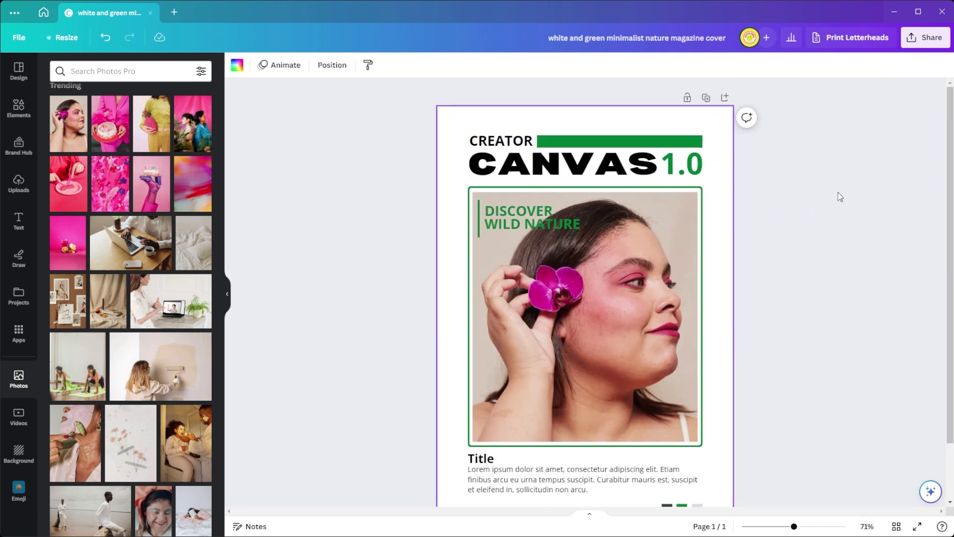
Replace WILD NATURE with CREATIVITY in the headline over the photo, keeping DISCOVER as its first line.
scroll(839, 197, "down", 1)
triple_click(531, 204)
type("CREATIVITY")
left_click(770, 449)
scroll(771, 448, "down", 1)
scroll(770, 448, "up", 1)
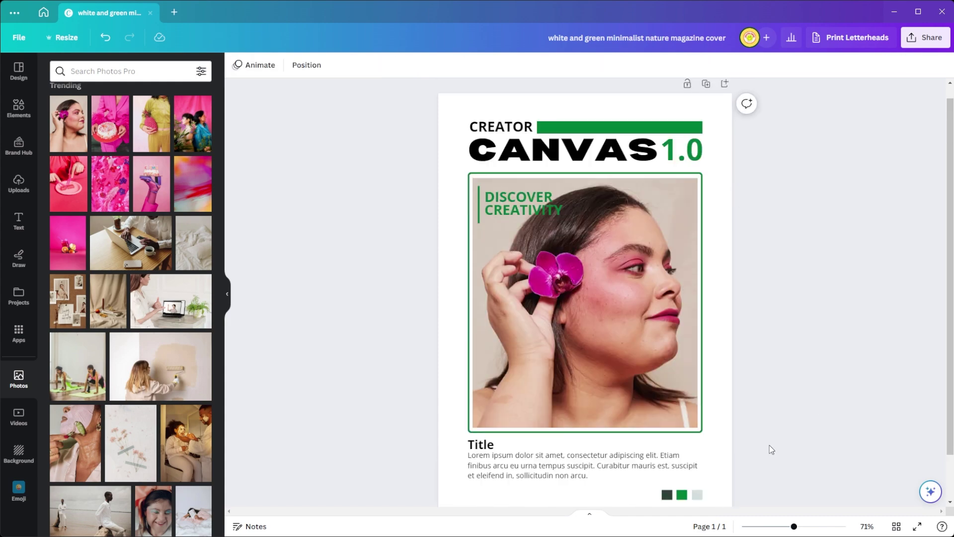
Recolor the green bar beside CREATOR with a magenta sampled from the orchid in the photo.
left_click(620, 126)
left_click(290, 65)
left_click(61, 127)
left_click(194, 260)
left_click(543, 280)
Apply the sampled magenta to the 1.0 issue number and the frame around the photo.
left_click(681, 150)
left_click(201, 128)
left_click(469, 199)
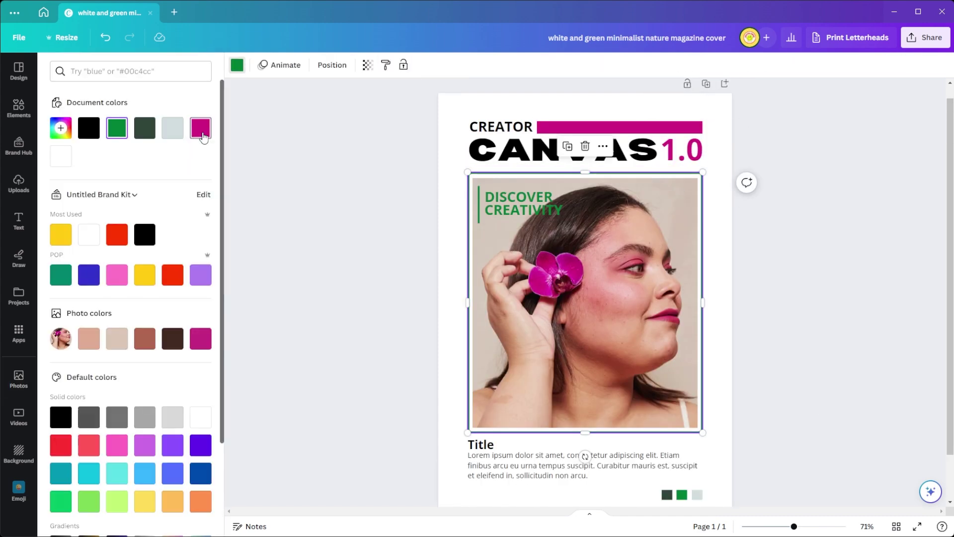
left_click(201, 127)
Apply the same magenta to the DISCOVER CREATIVITY headline and the vertical line beside it.
left_click(520, 203)
left_click(398, 65)
left_click(200, 128)
left_click(479, 205)
left_click(237, 65)
left_click(201, 127)
left_click(318, 92)
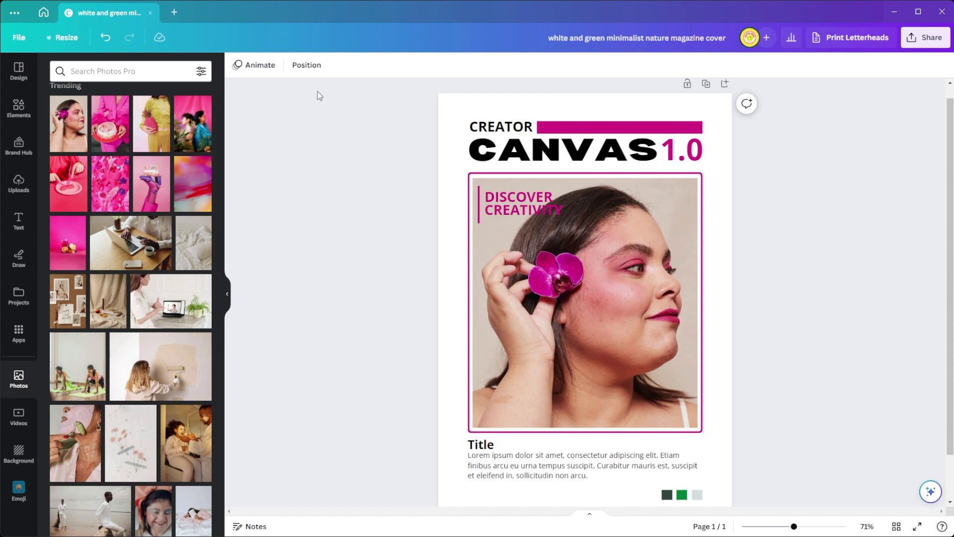
Recolor the dark square below the body text magenta and the green square rose pink, sampling both colors from the photo.
left_click(667, 494)
scroll(667, 494, "down", 1)
left_click(288, 65)
left_click(61, 128)
left_click(193, 260)
left_click(539, 227)
left_click(681, 443)
left_click(61, 128)
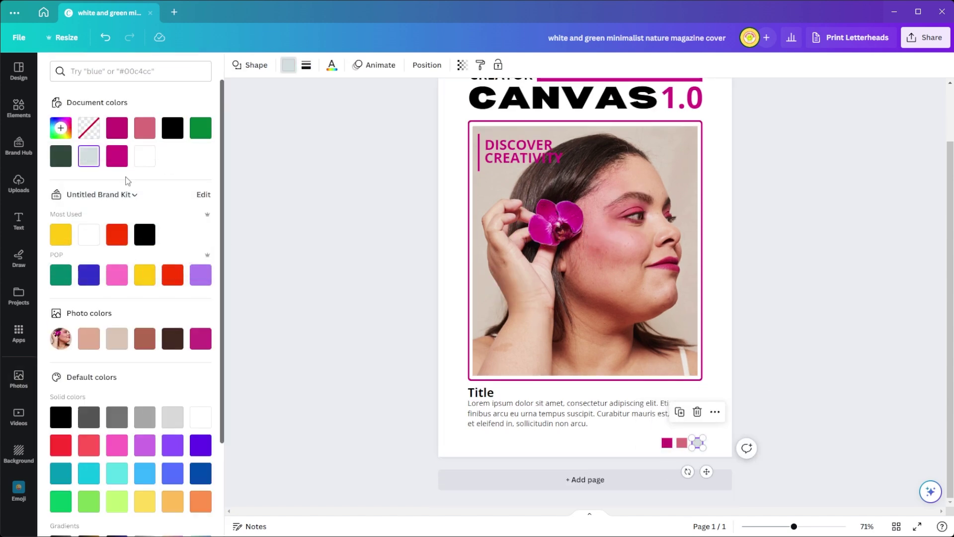
Recolor the light gray square with a pale pink sampled from the orchid in the photo.
left_click(60, 128)
left_click(194, 258)
left_click(542, 234)
left_click(228, 296)
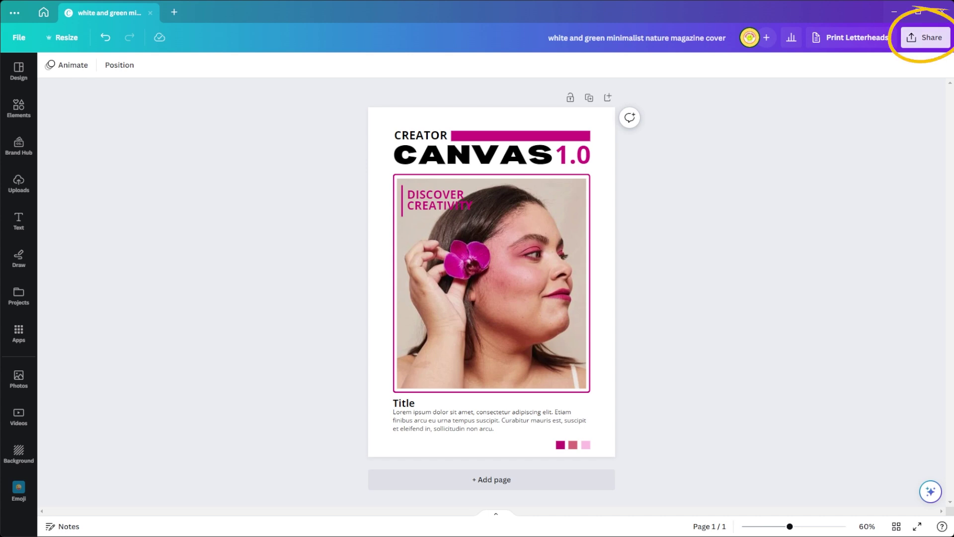
Look over the design's sharing options, including the social media destinations, and close them.
left_click(925, 37)
left_click(874, 110)
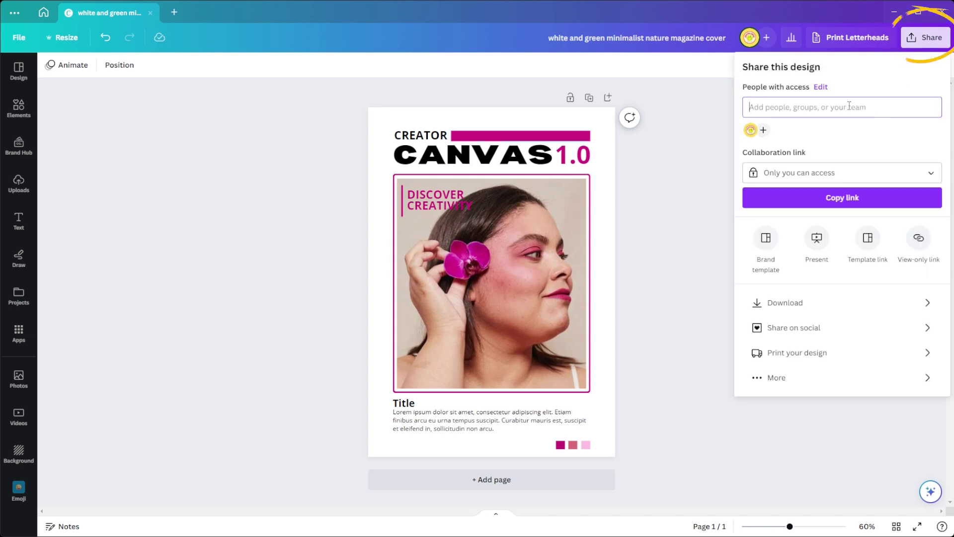
left_click(847, 330)
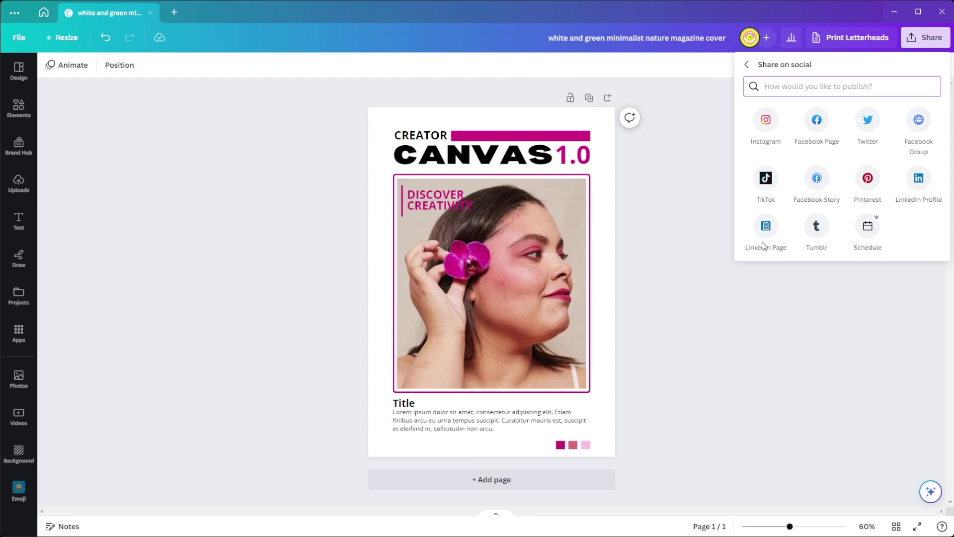
left_click(759, 353)
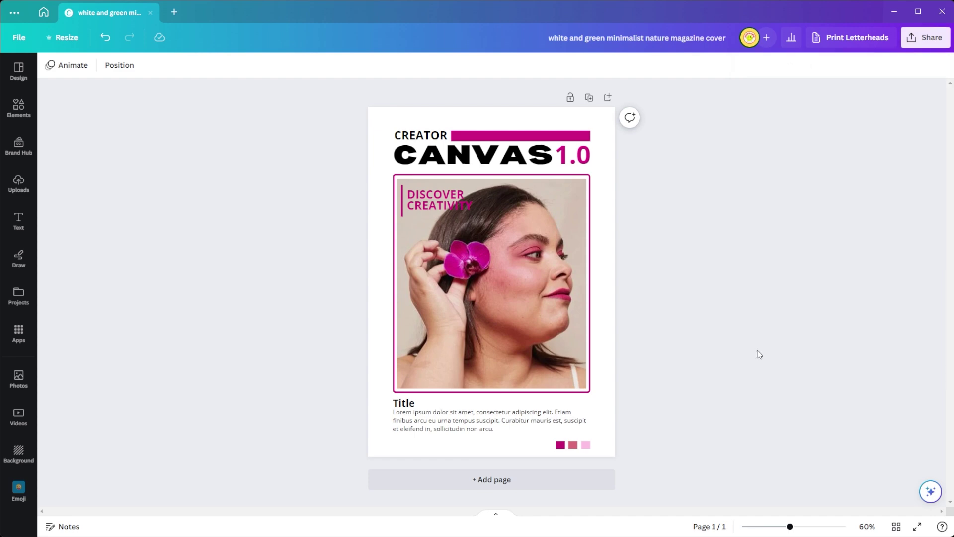